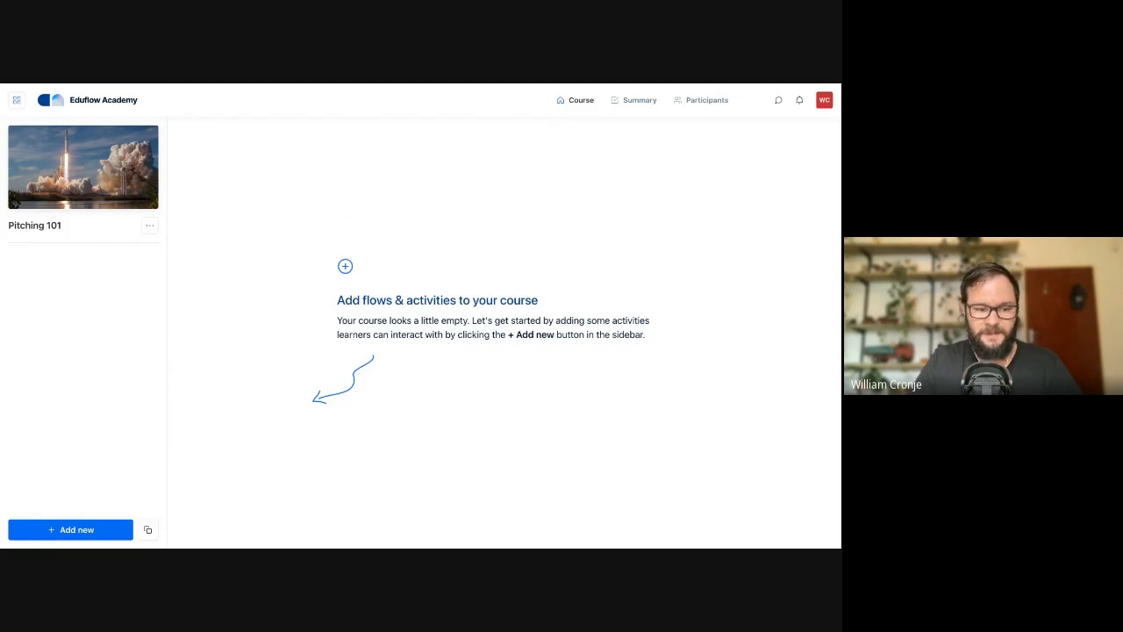
- Add a new Content activity to the Pitching 101 course
{"action": "left_click", "coordinate": [65, 531]}
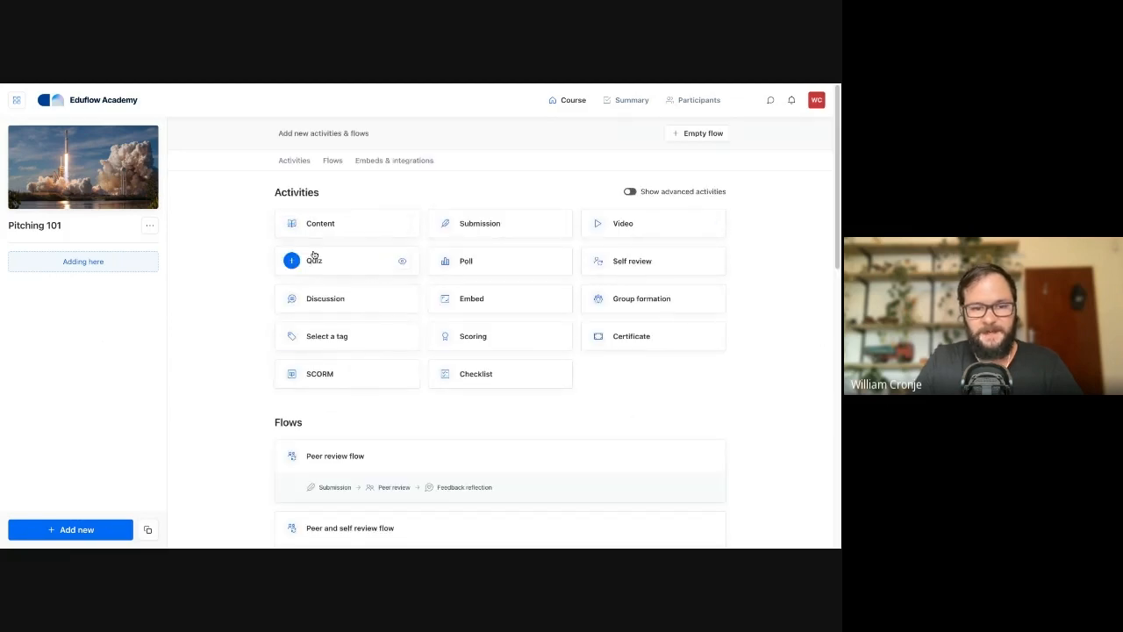
{"action": "mouse_move", "coordinate": [326, 224]}
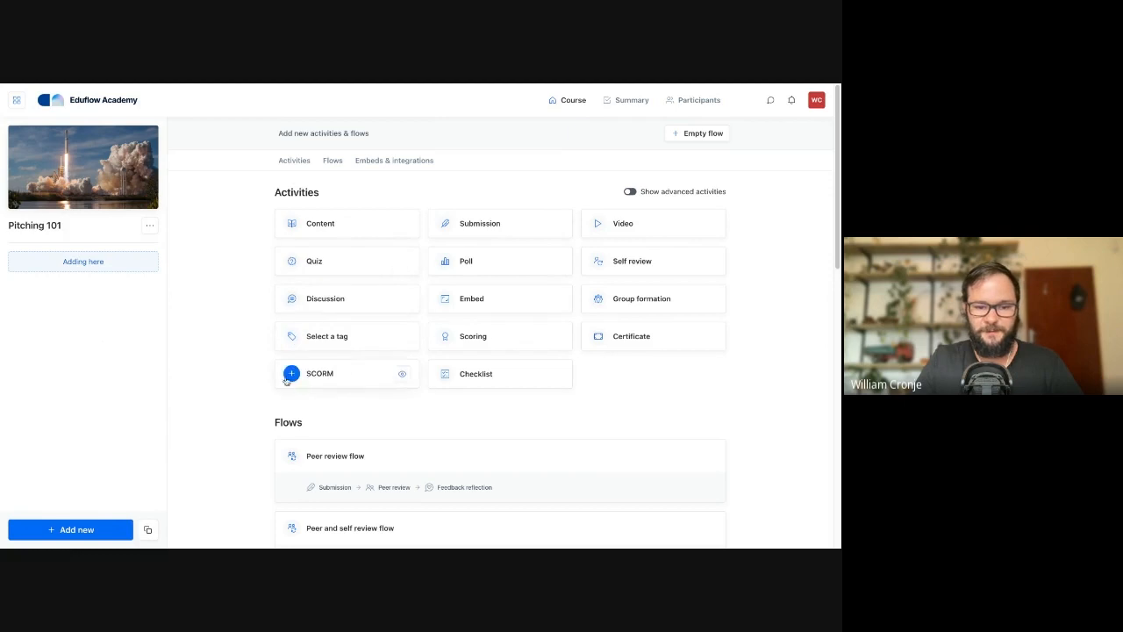
{"action": "scroll", "coordinate": [250, 369], "scroll_direction": "down", "scroll_amount": 2}
{"action": "scroll", "coordinate": [252, 371], "scroll_direction": "down", "scroll_amount": 2}
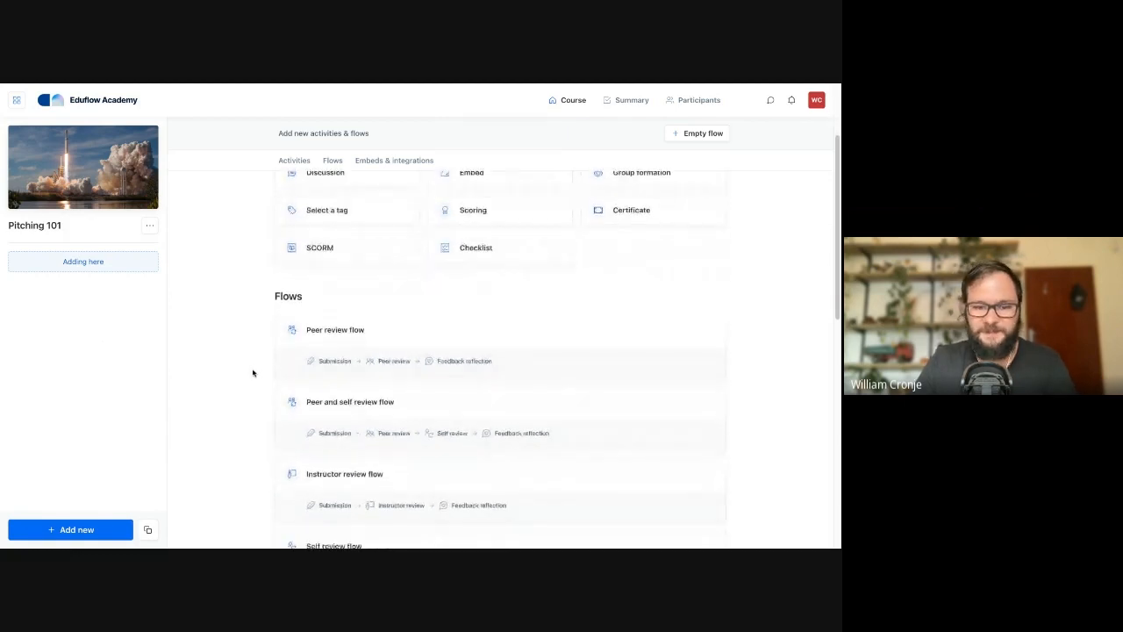
{"action": "scroll", "coordinate": [251, 372], "scroll_direction": "up", "scroll_amount": 3}
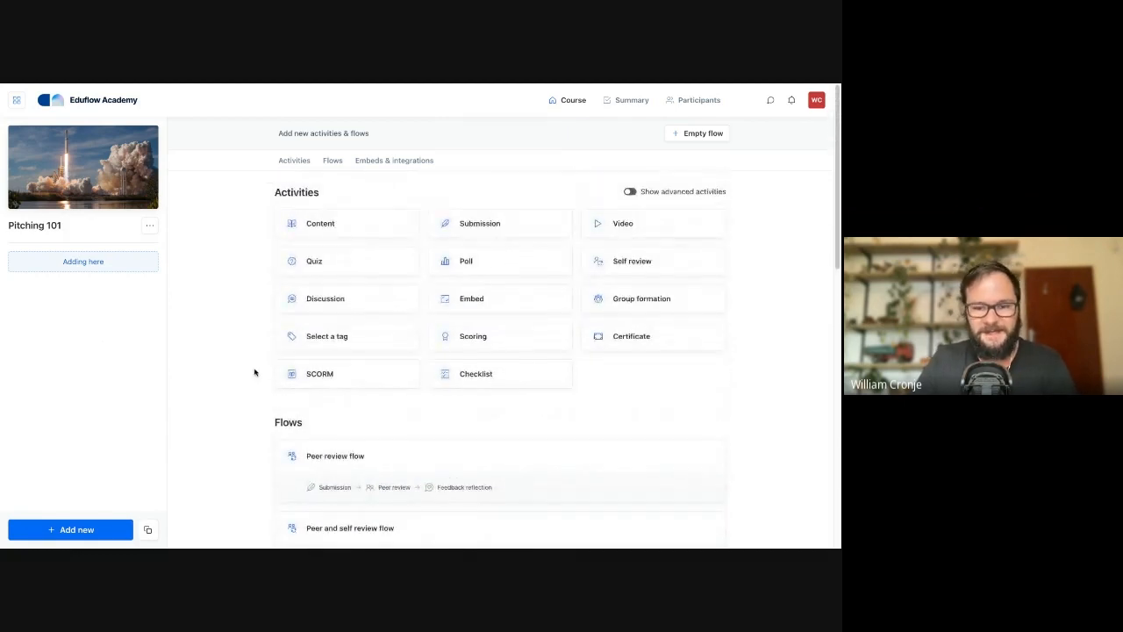
{"action": "scroll", "coordinate": [253, 371], "scroll_direction": "down", "scroll_amount": 3}
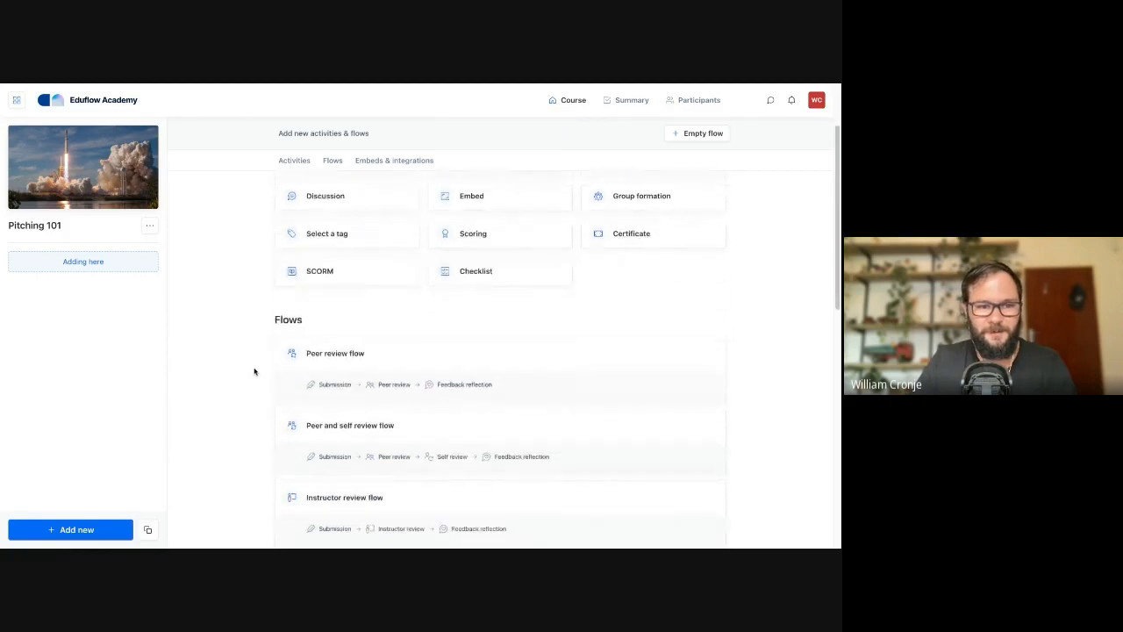
{"action": "scroll", "coordinate": [252, 371], "scroll_direction": "up", "scroll_amount": 3}
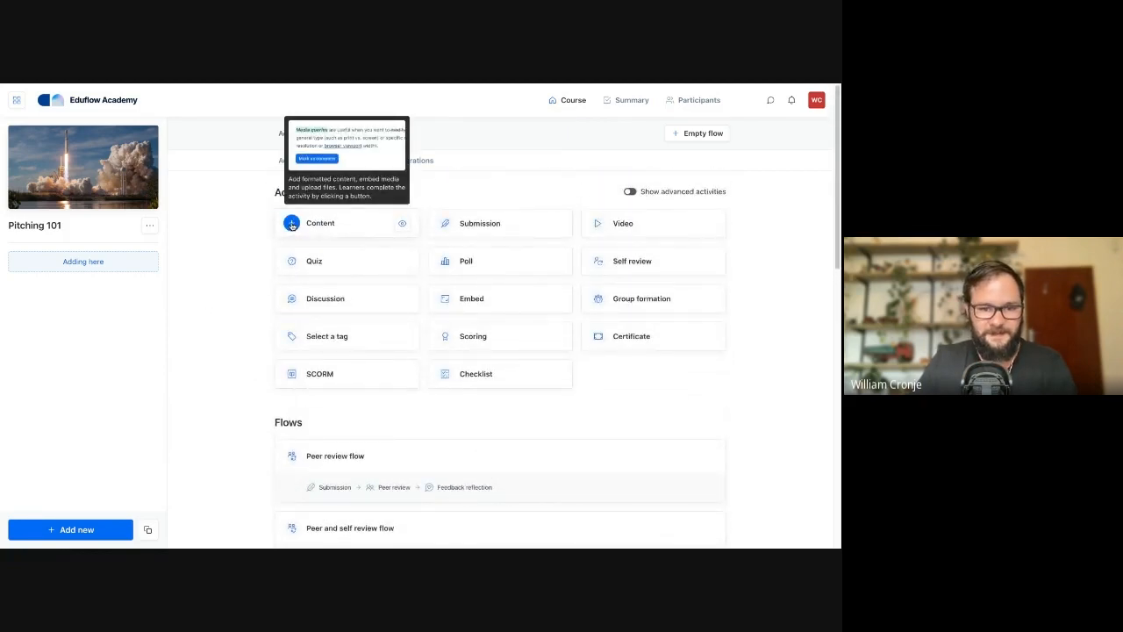
{"action": "key", "text": "super+r"}
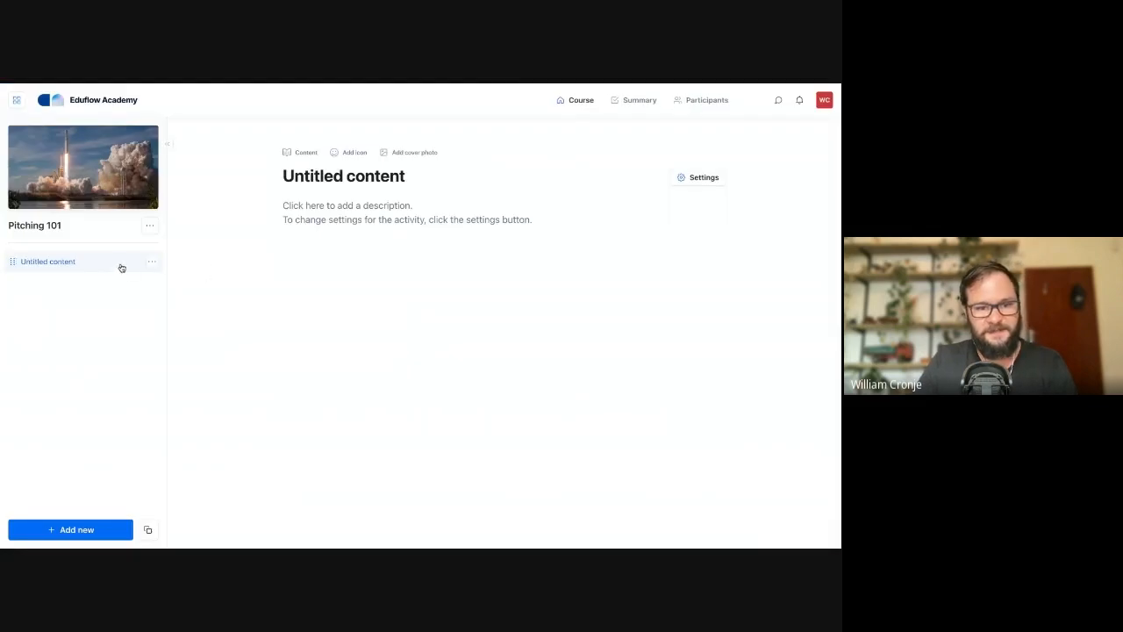
- Retitle the untitled content activity as "Overview"
{"action": "left_click", "coordinate": [335, 215]}
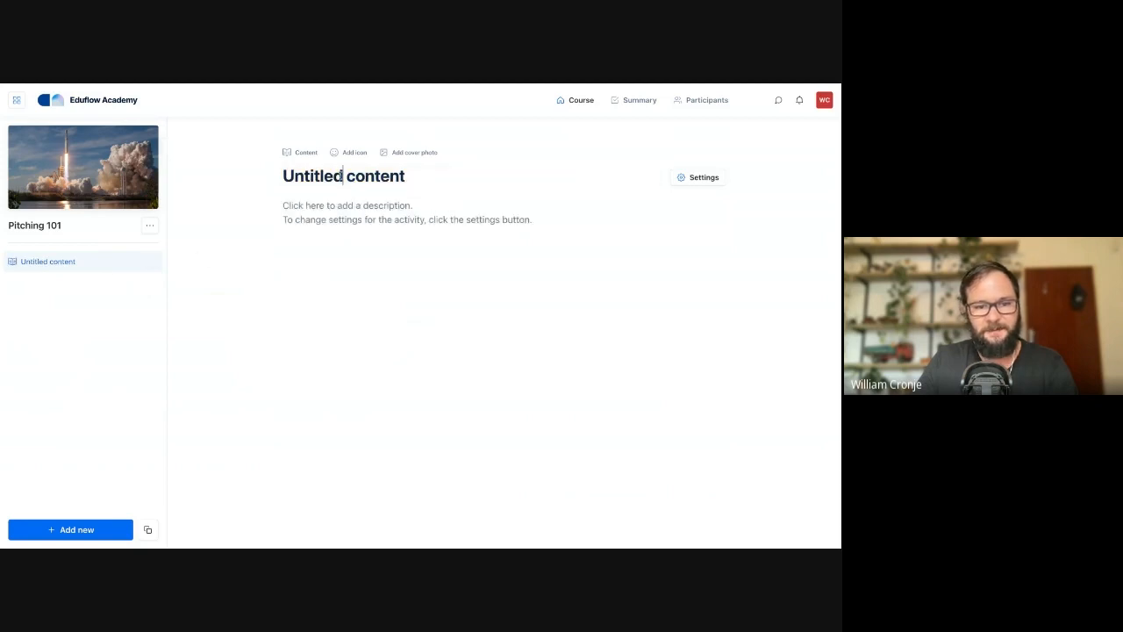
{"action": "triple_click", "coordinate": [340, 177]}
{"action": "type", "text": "Overview"}
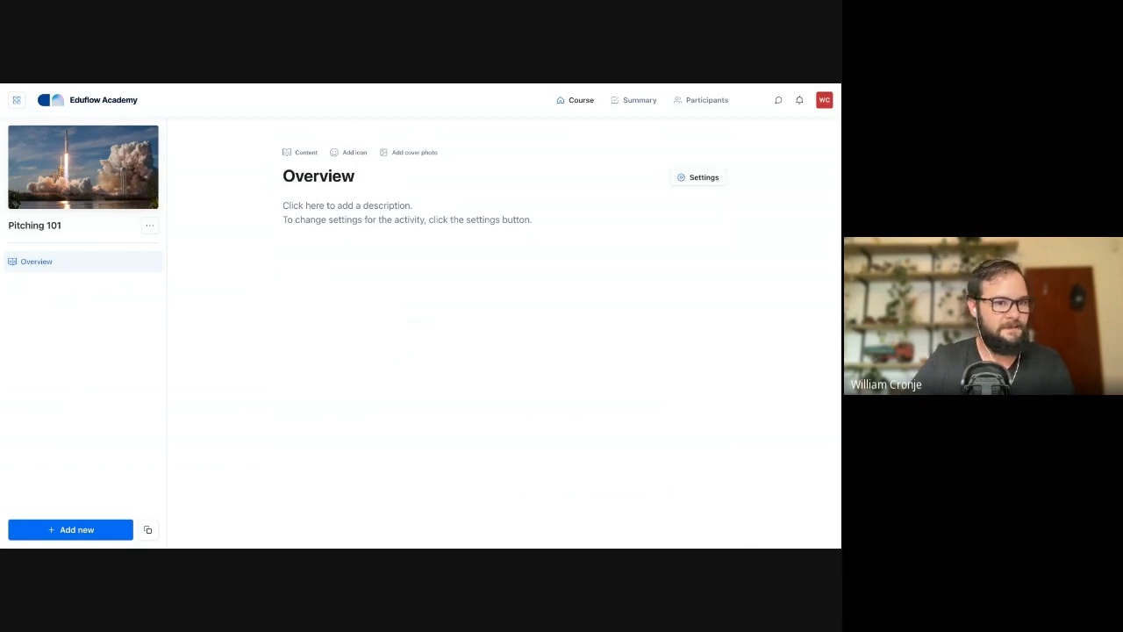
- Give the Overview activity the colourful painted-wood Welcome cover photo, found by searching Unsplash for "welcome", and a waving hand emoji icon
{"action": "left_click", "coordinate": [400, 154]}
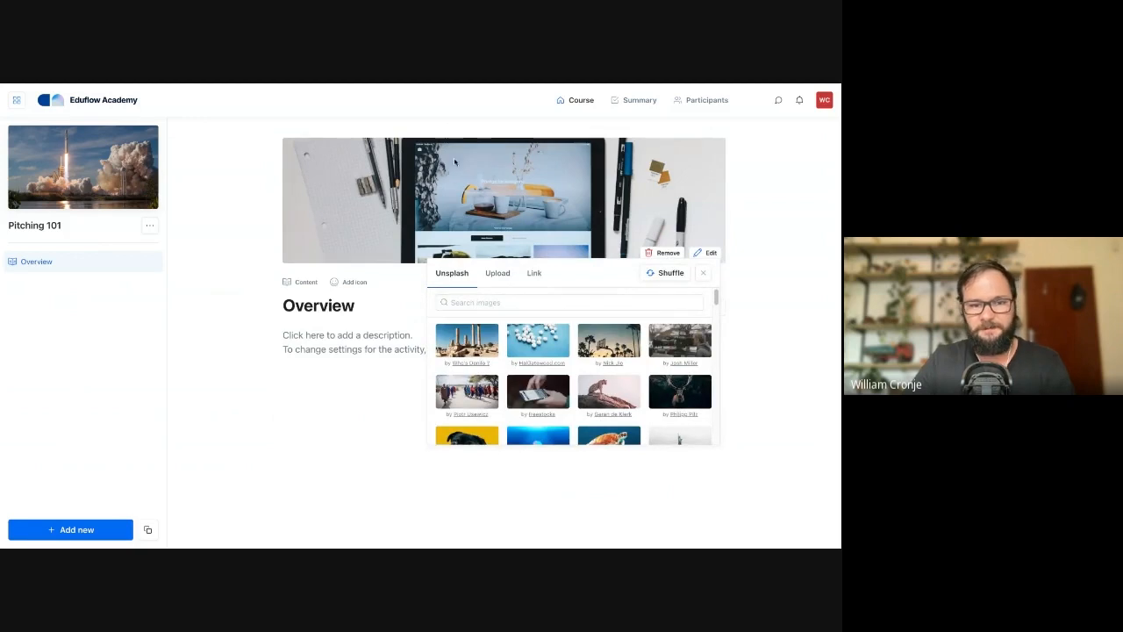
{"action": "left_click", "coordinate": [484, 303]}
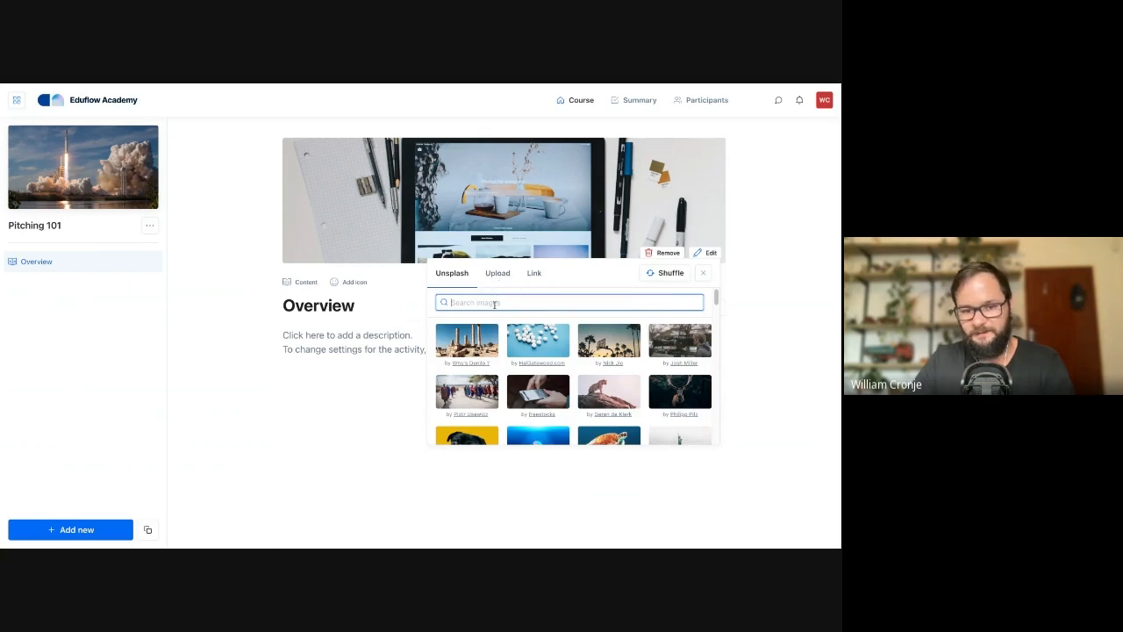
{"action": "type", "text": "welcome"}
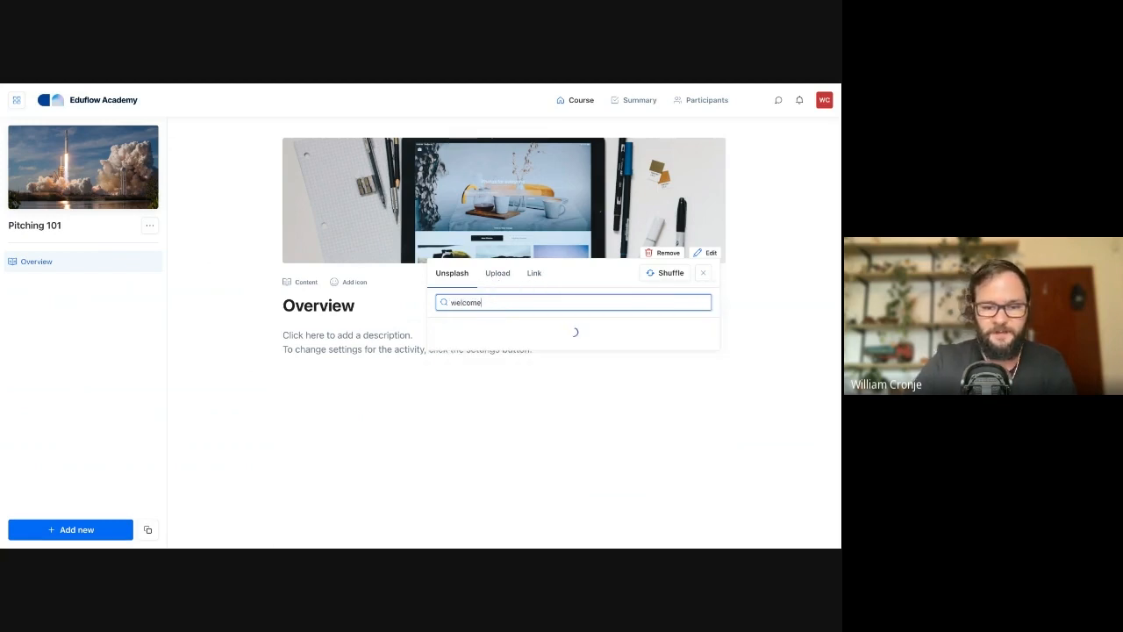
{"action": "left_click", "coordinate": [472, 343]}
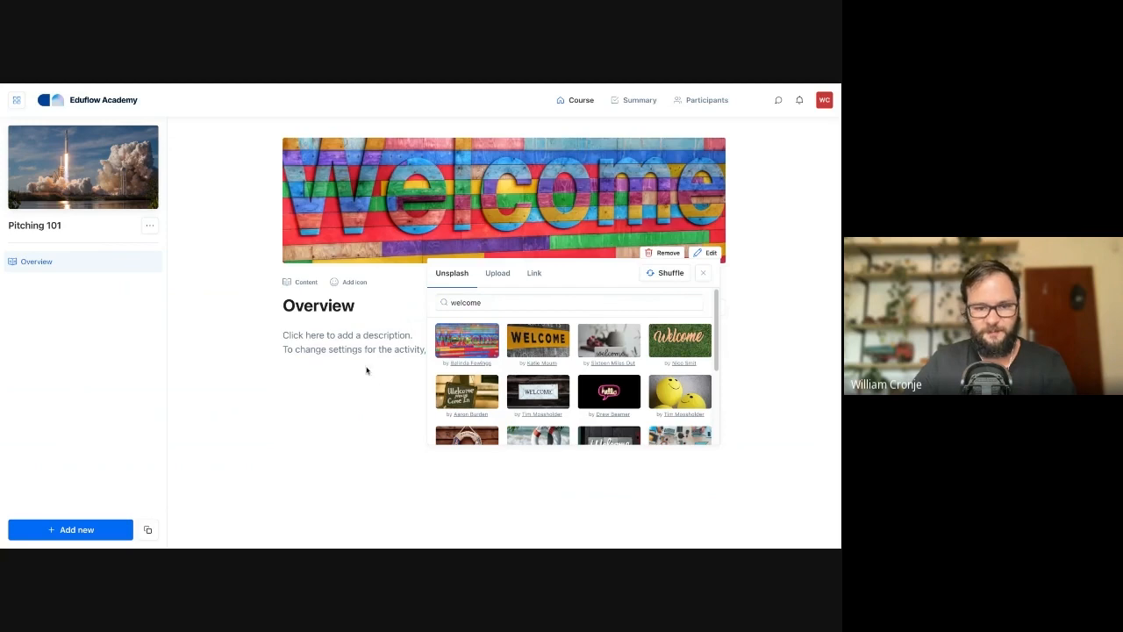
{"action": "left_click", "coordinate": [344, 284]}
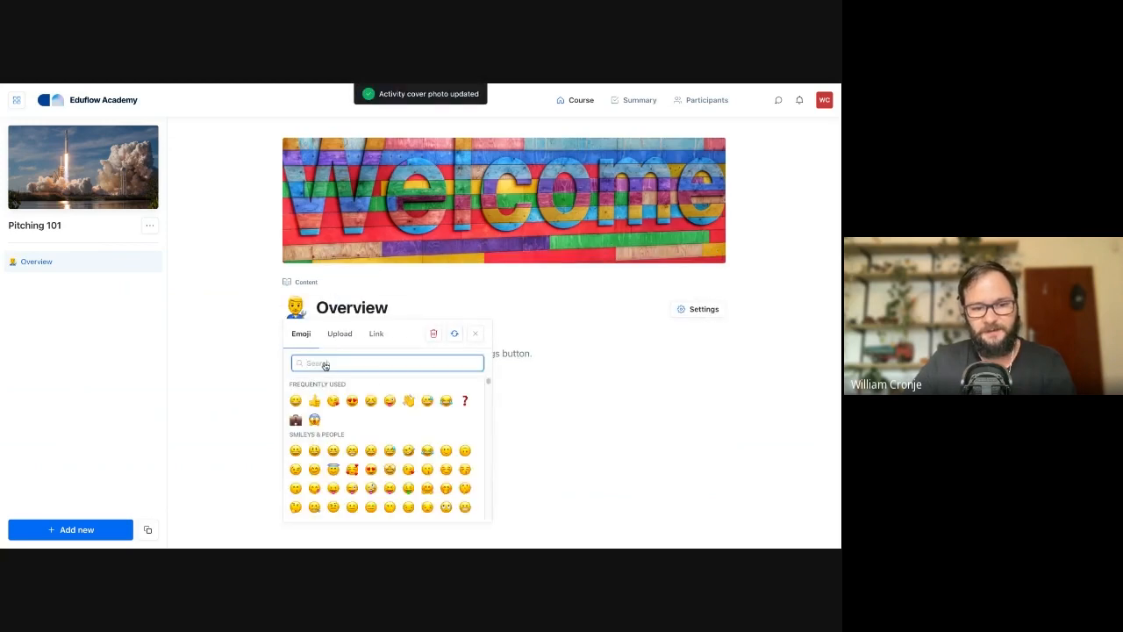
{"action": "left_click", "coordinate": [409, 401]}
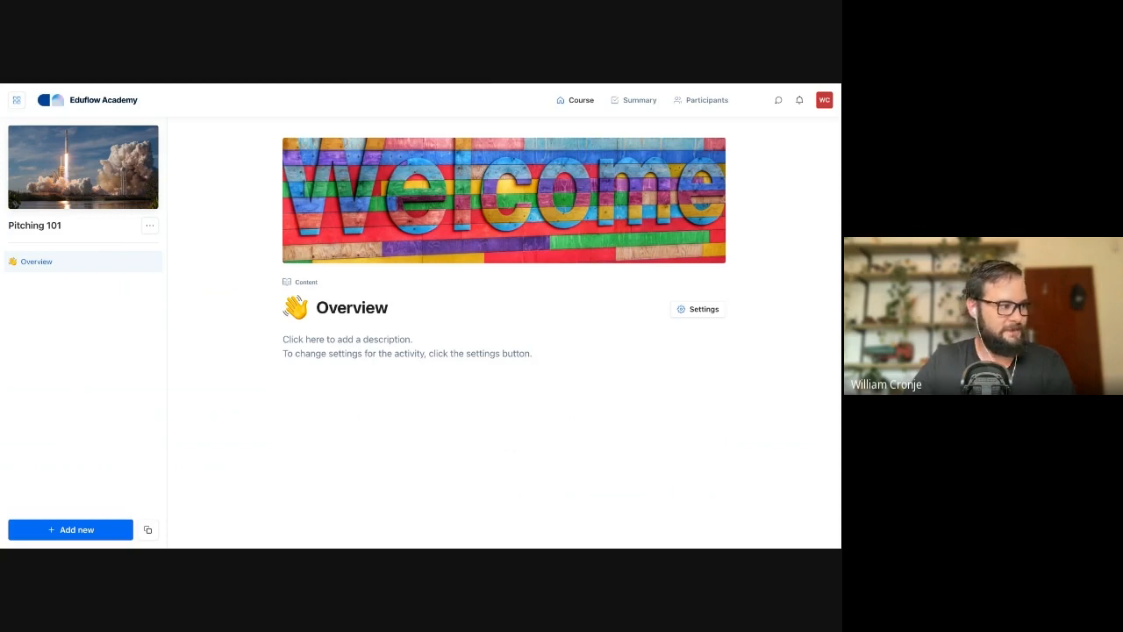
- Enter the placeholder text "sdf" in the Overview description and format it as Heading 1
{"action": "left_click", "coordinate": [314, 342]}
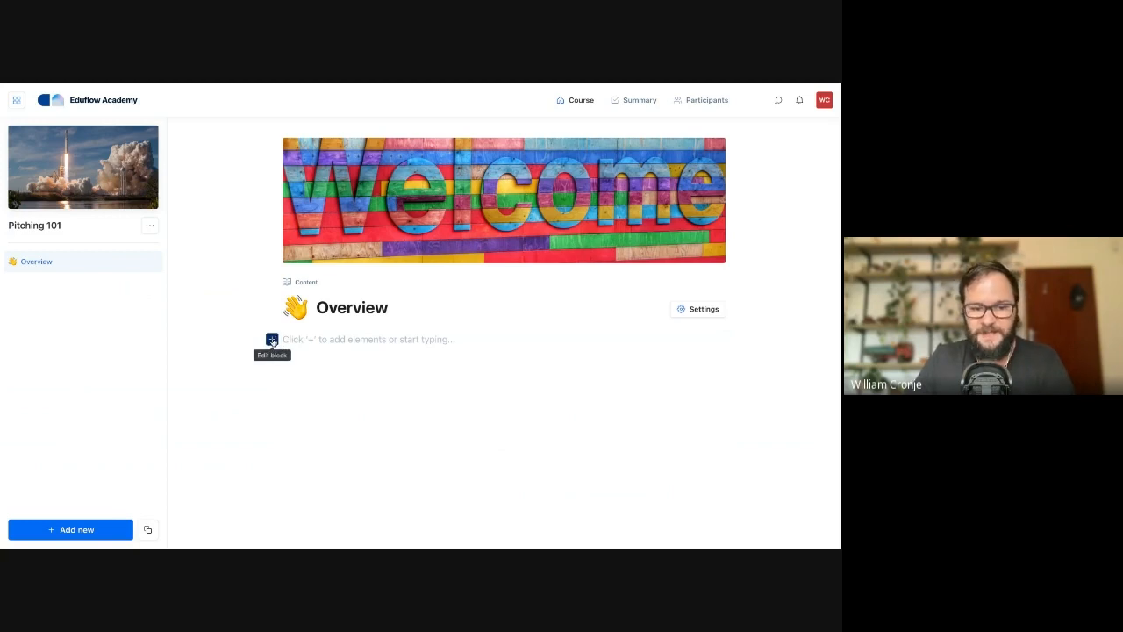
{"action": "left_click", "coordinate": [272, 340]}
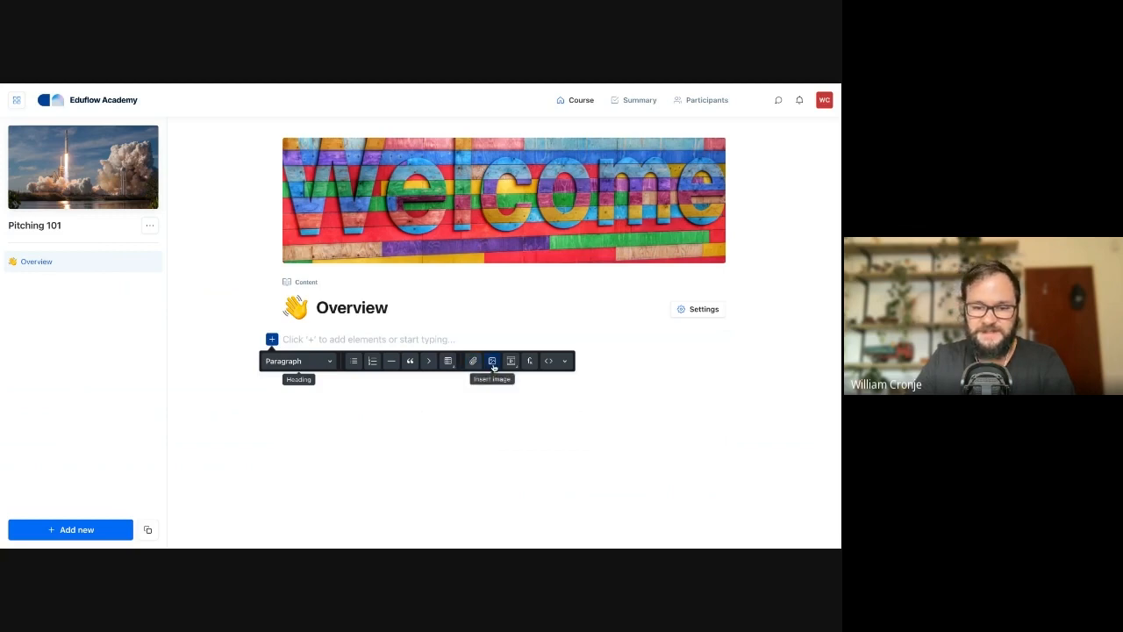
{"action": "left_click", "coordinate": [327, 341]}
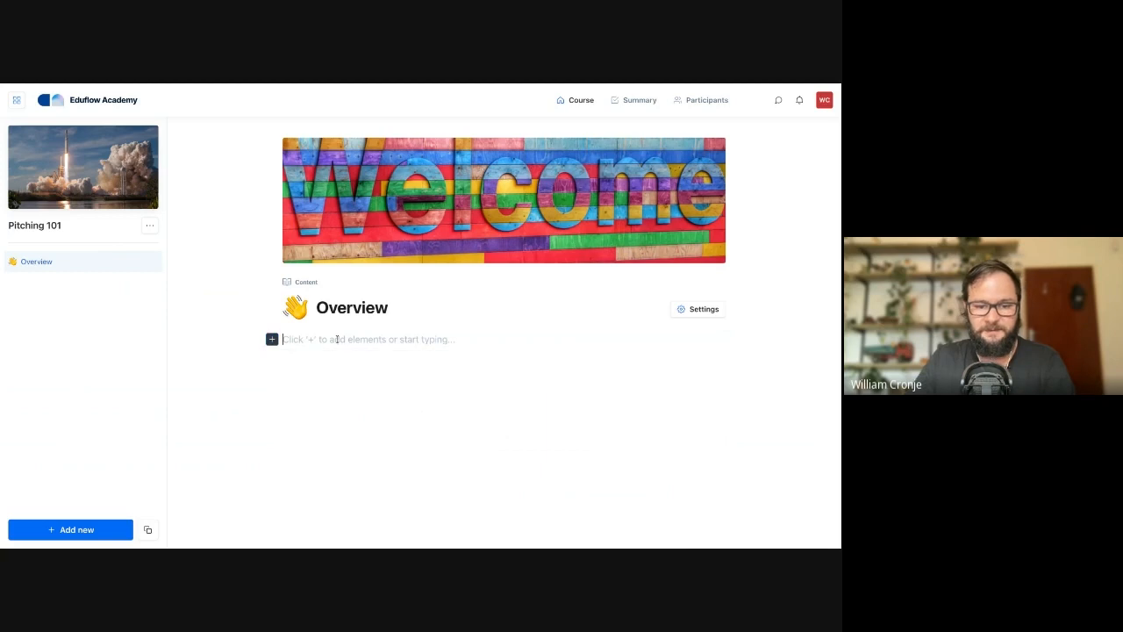
{"action": "type", "text": "sdf"}
{"action": "left_click", "coordinate": [272, 339]}
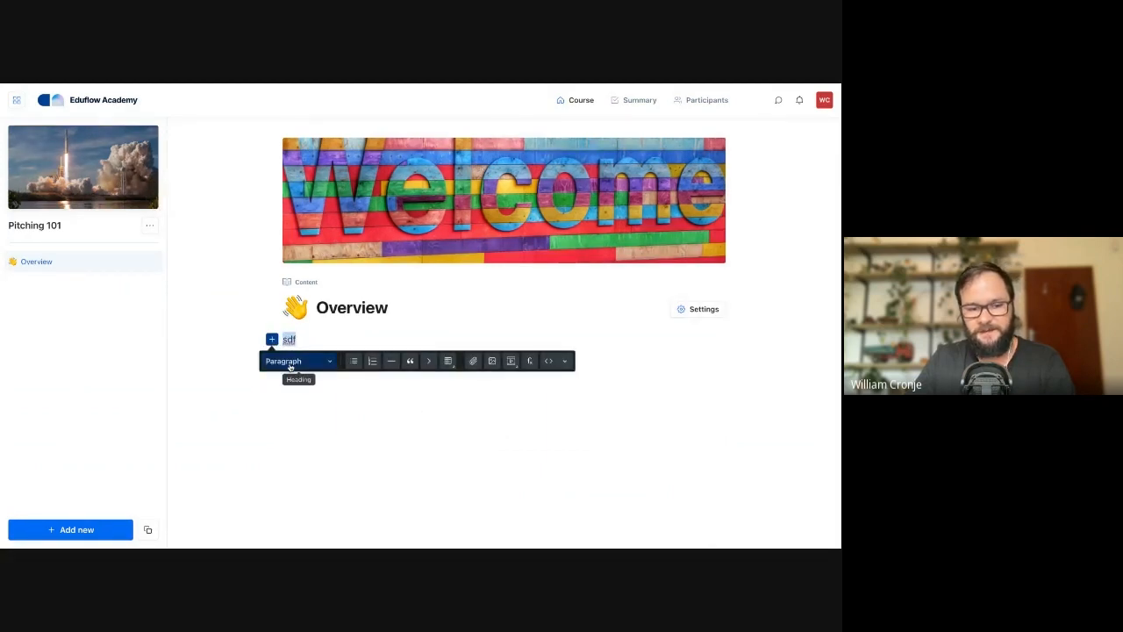
{"action": "left_click", "coordinate": [289, 361]}
{"action": "left_click", "coordinate": [298, 398]}
{"action": "left_click", "coordinate": [345, 342]}
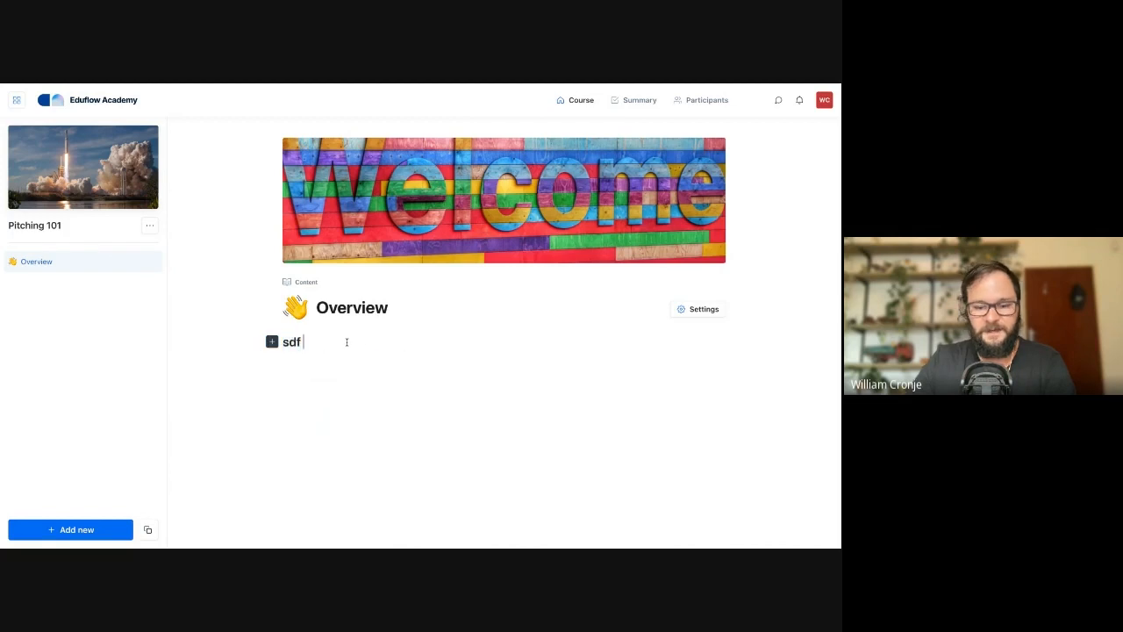
{"action": "key", "text": "Return"}
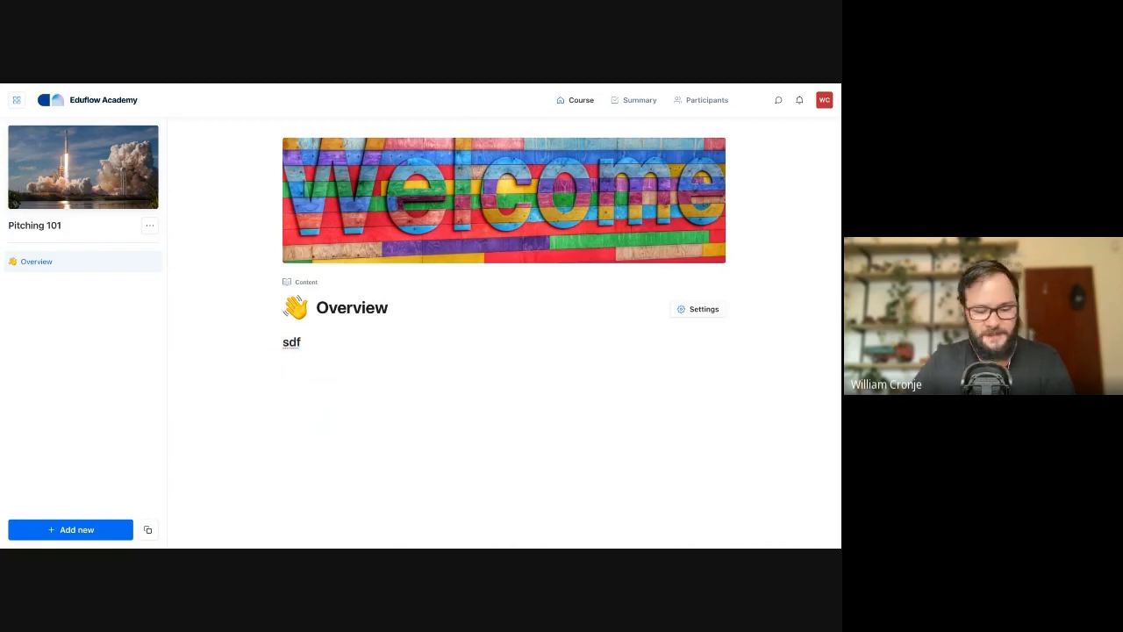
- Replace the placeholder with the two-paragraph sales pitch course introduction and add the line "🍎 Meet your instructor" below it
{"action": "double_click", "coordinate": [286, 343]}
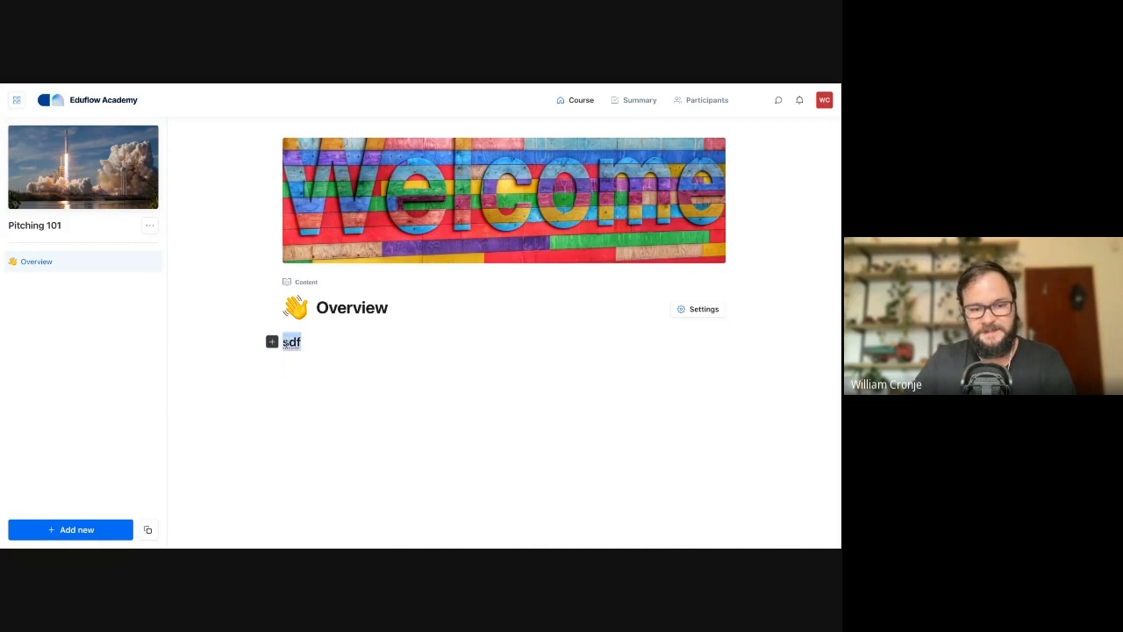
{"action": "type", "text": "Welcome to this course on how to do a successful sales pitch! By the end of this course, you will have gained the skills and confidence to deliver a persuasive argument or presentation to potential customers or clients. We will cover the key components of a successful sales pitch, including how to research and understand your target audience, how to effectively communicate the value proposition of your product or service, and how to overcome objections.  In addition to lectures and discussions on these topics, we will also have hands-on exercises, including role-playing, where you can practice delivering your sales pitch to a mock customer and receive feedback from your peers. Through these activities, you'll have the opportunity to apply what you've learned and improve your sales pitch skills."}
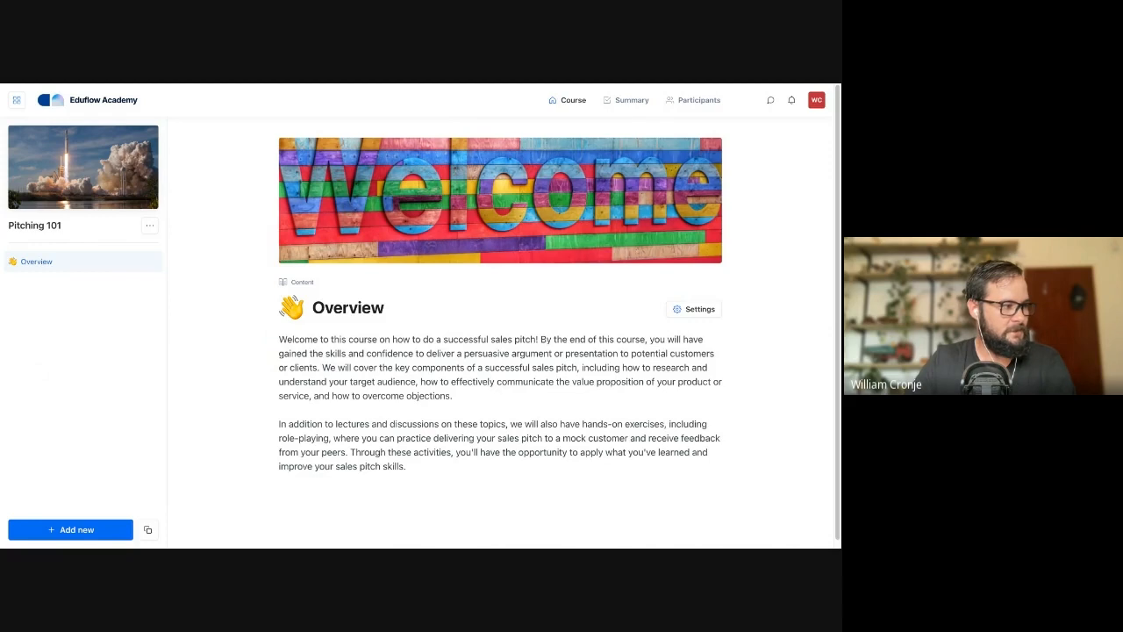
{"action": "left_click", "coordinate": [407, 467]}
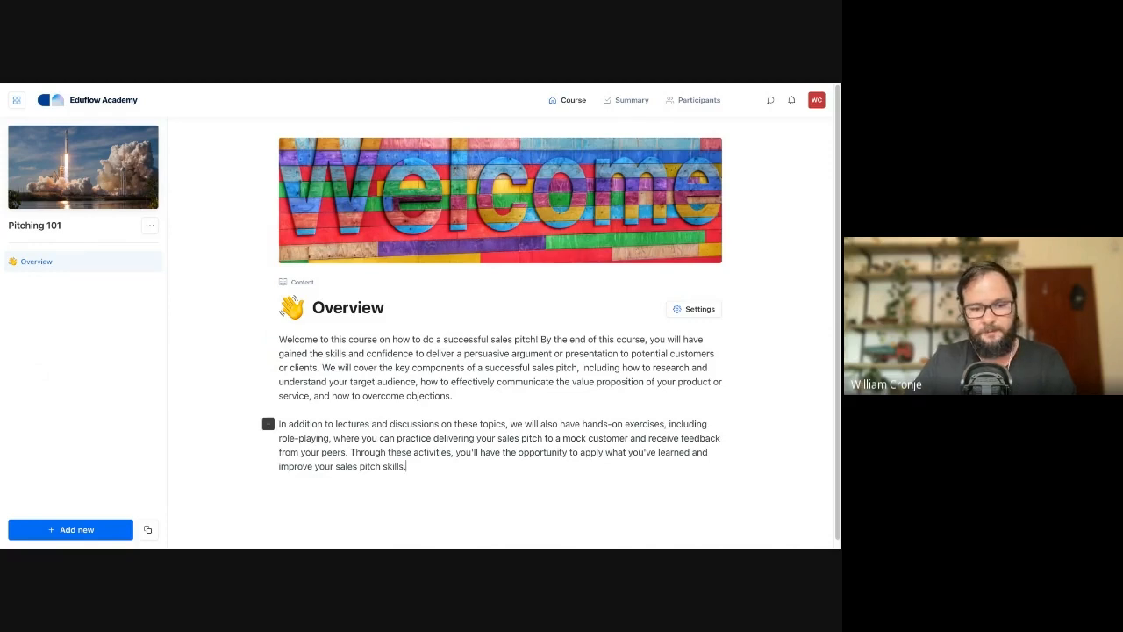
{"action": "key", "text": "Return"}
{"action": "type", "text": "🍎 Meet your instructor"}
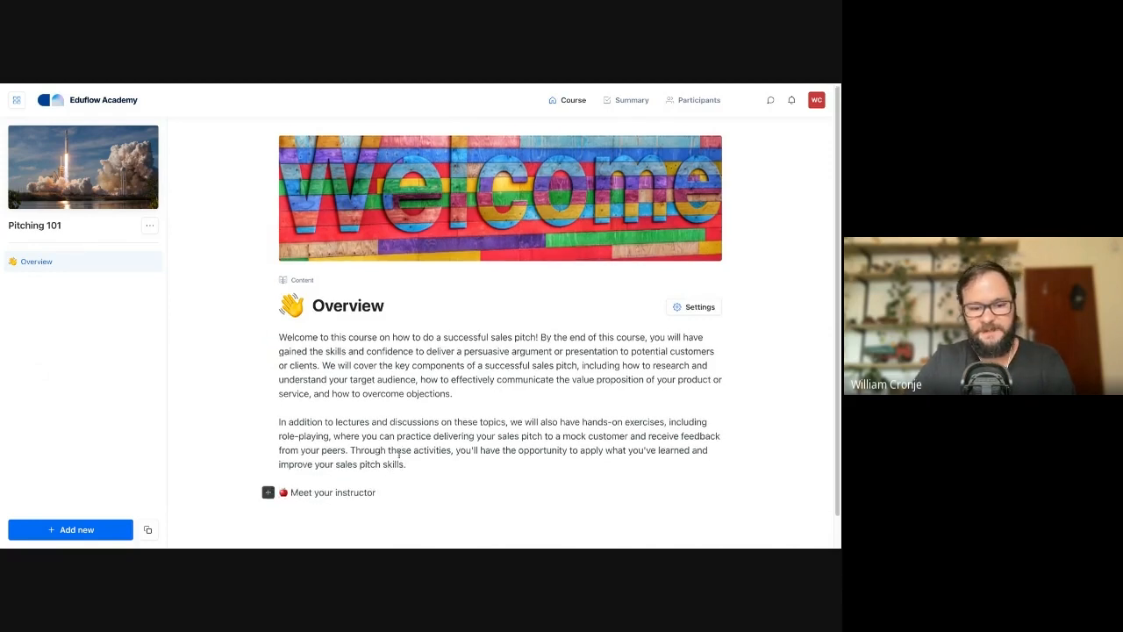
- Embed the instructor's YouTube "Welcome to the course" video below the "Meet your instructor" line by pasting its link
{"action": "key", "text": "Return"}
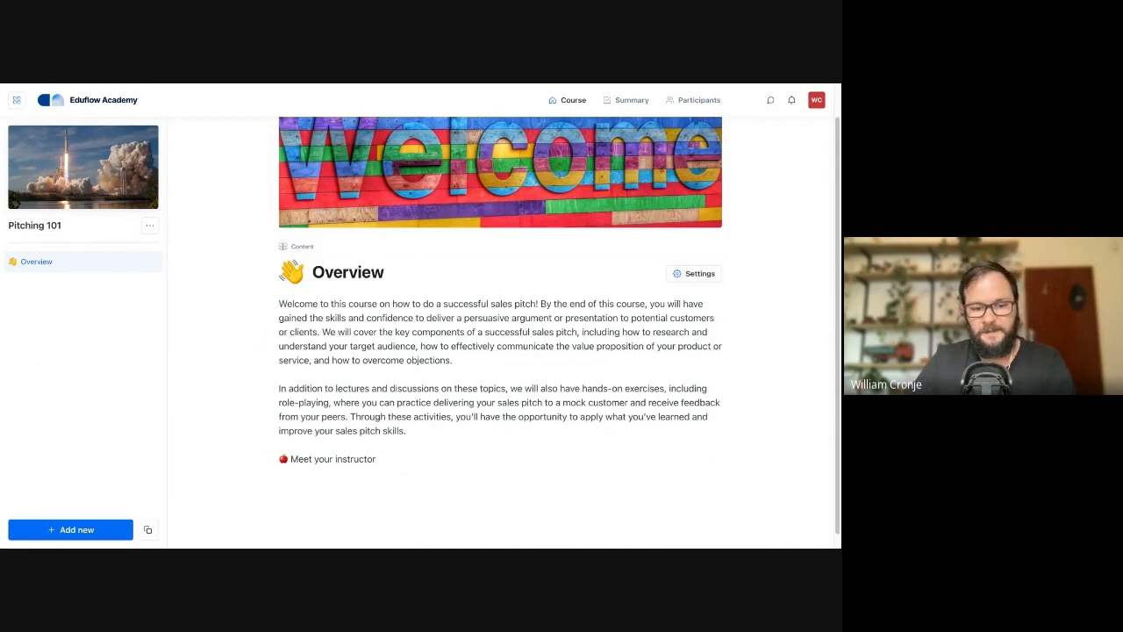
{"action": "scroll", "coordinate": [298, 460], "scroll_direction": "down", "scroll_amount": 1}
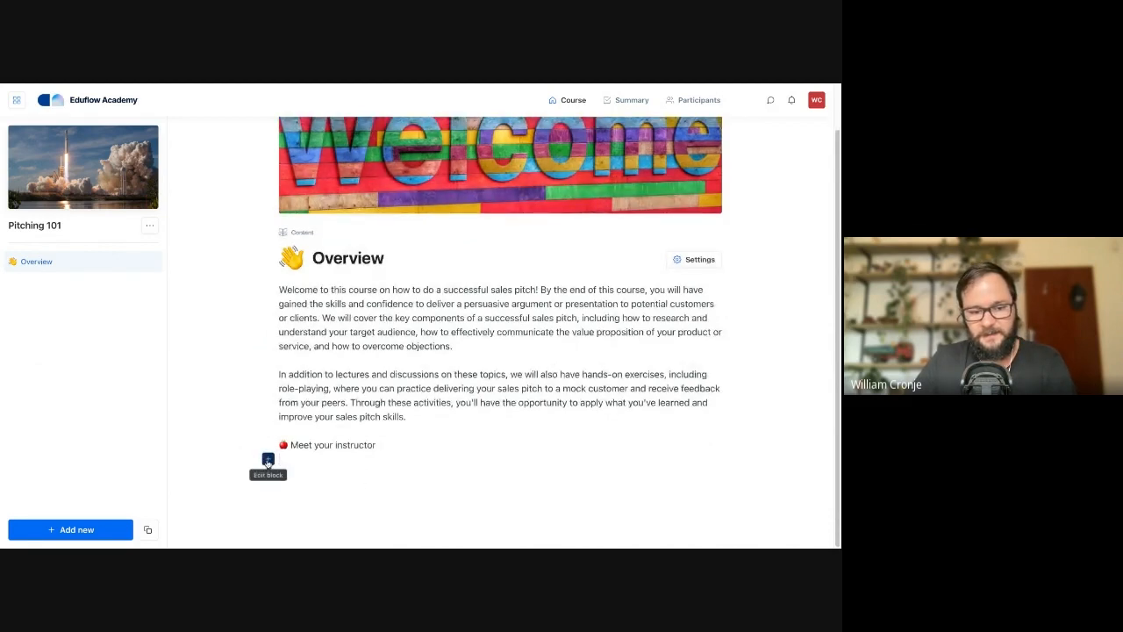
{"action": "left_click", "coordinate": [268, 460]}
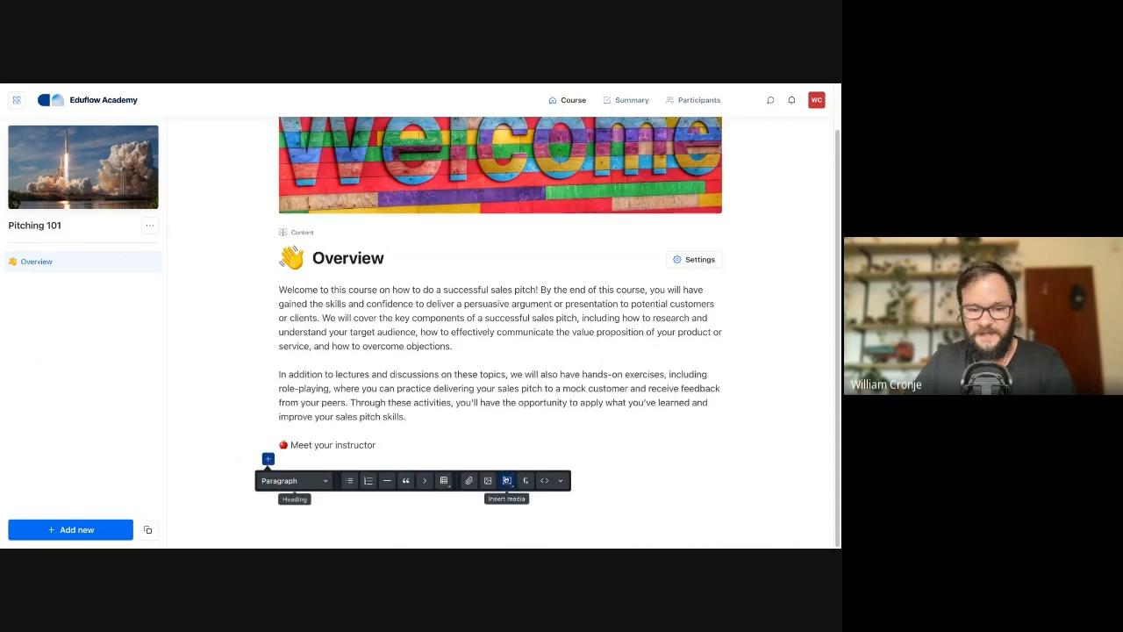
{"action": "left_click", "coordinate": [426, 456]}
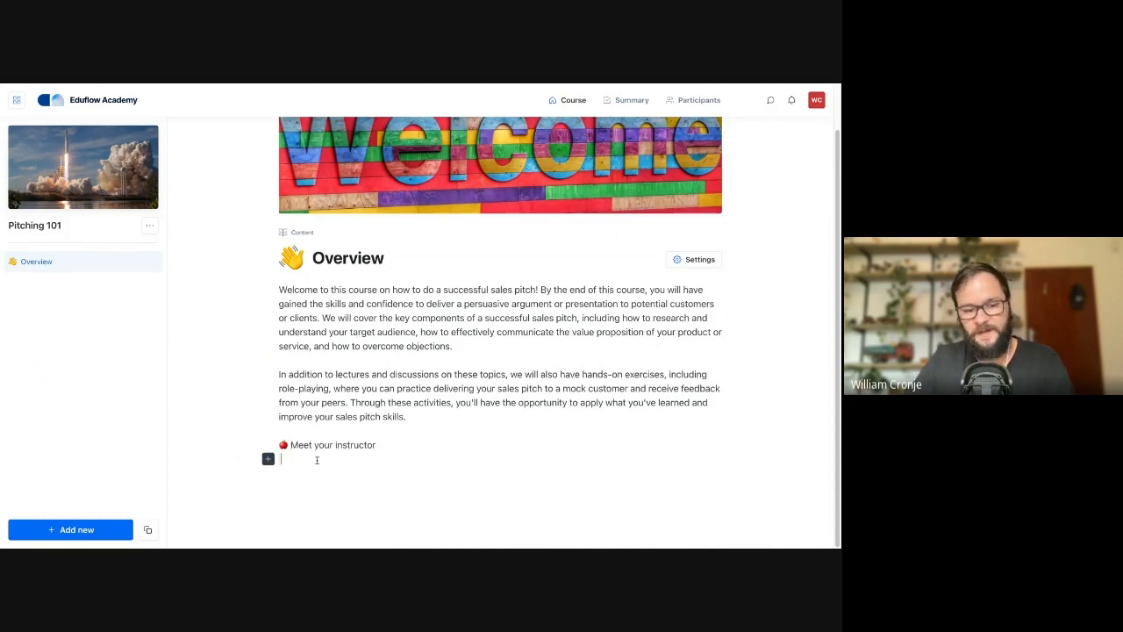
{"action": "key", "text": "ctrl+v"}
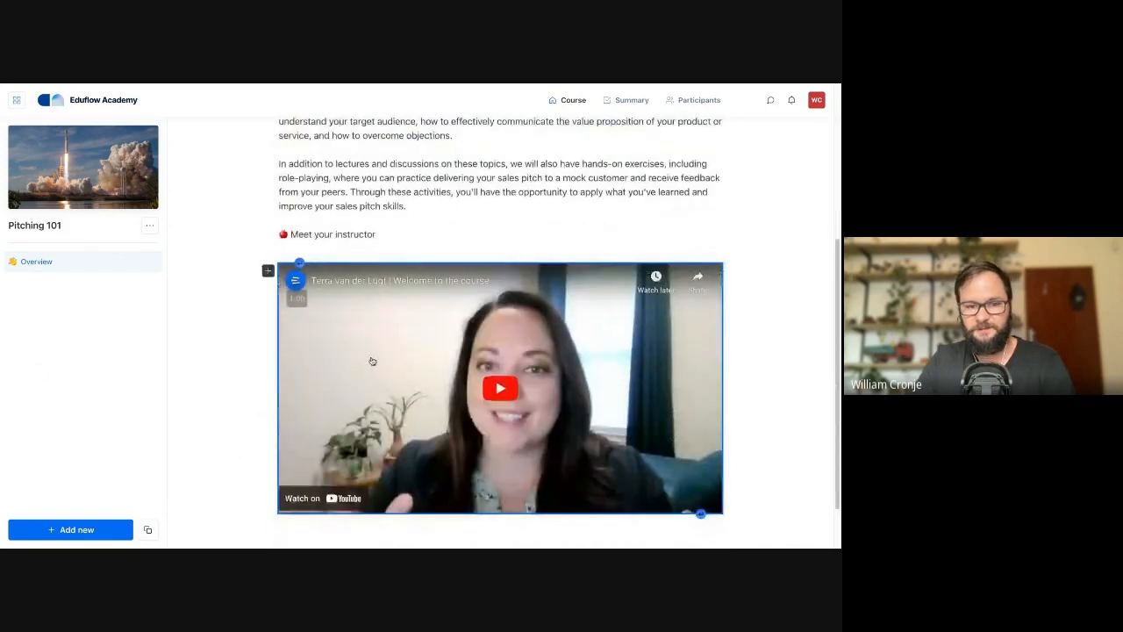
- Format the "Meet your instructor" line as Heading 1 and remove the empty line between it and the video
{"action": "left_click", "coordinate": [333, 246]}
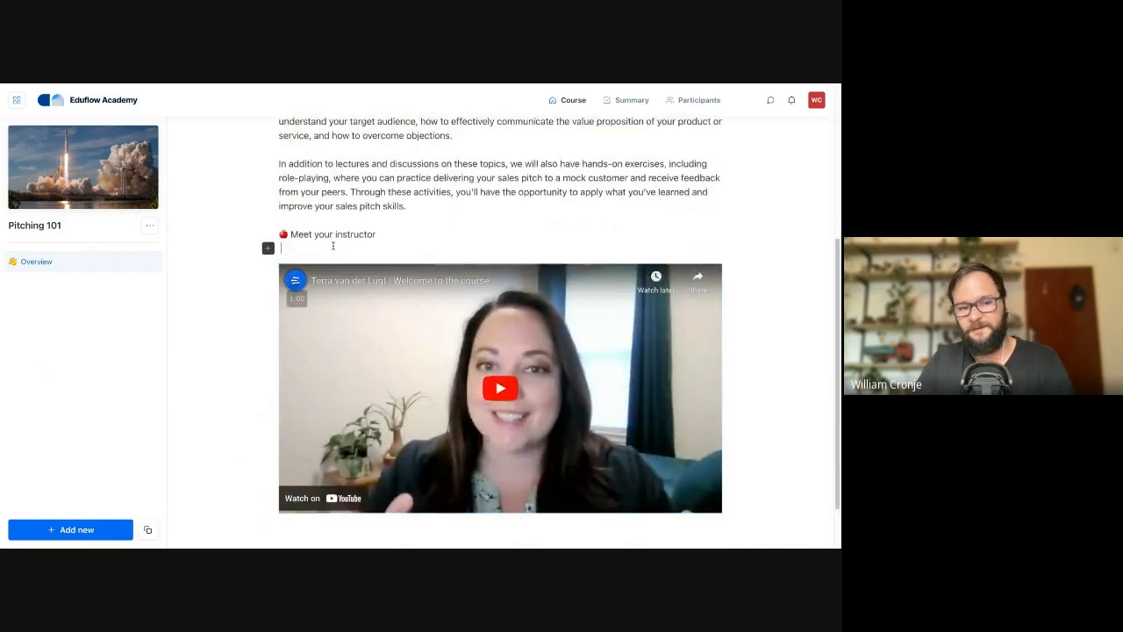
{"action": "left_click", "coordinate": [269, 235]}
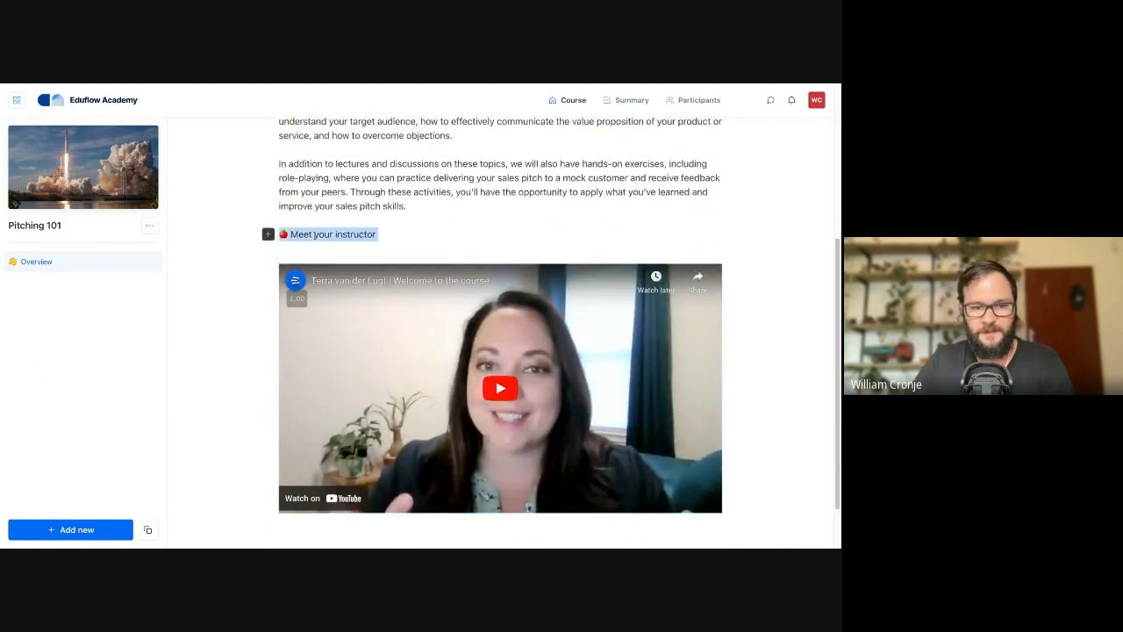
{"action": "left_click", "coordinate": [282, 256]}
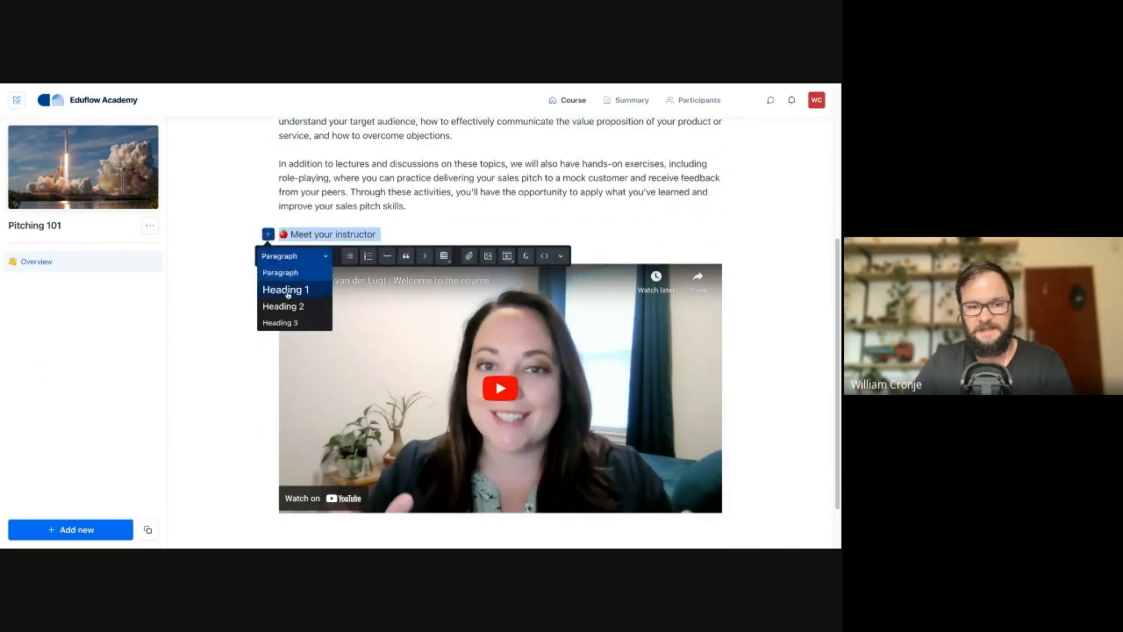
{"action": "left_click", "coordinate": [286, 290]}
{"action": "left_click", "coordinate": [309, 259]}
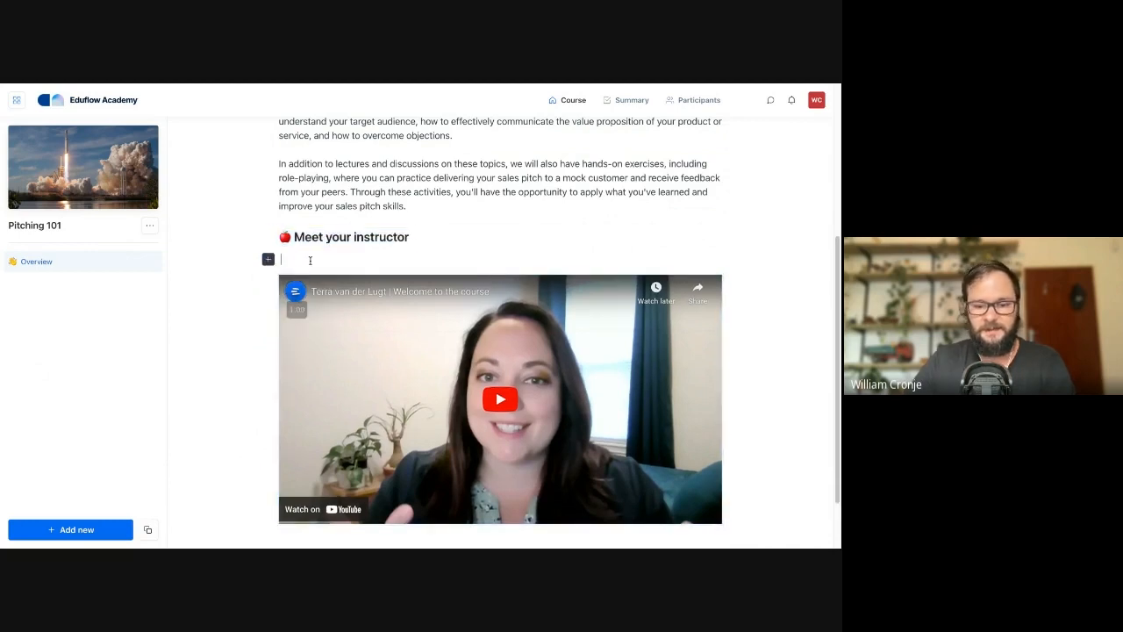
{"action": "key", "text": "Delete"}
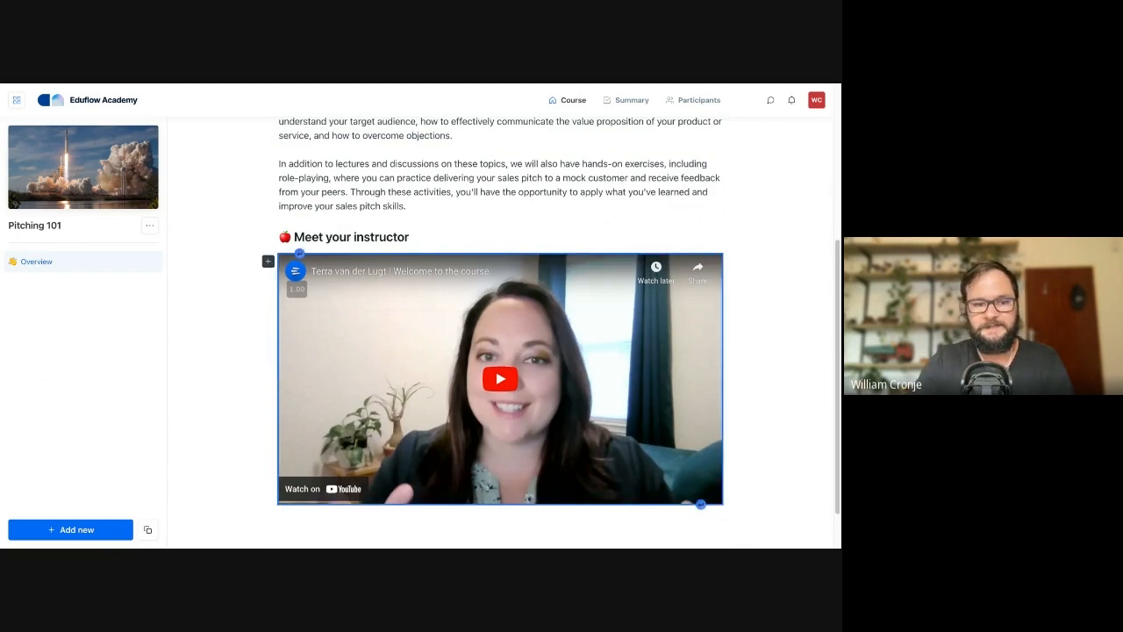
{"action": "scroll", "coordinate": [364, 200], "scroll_direction": "up", "scroll_amount": 3}
{"action": "scroll", "coordinate": [365, 202], "scroll_direction": "down", "scroll_amount": 4}
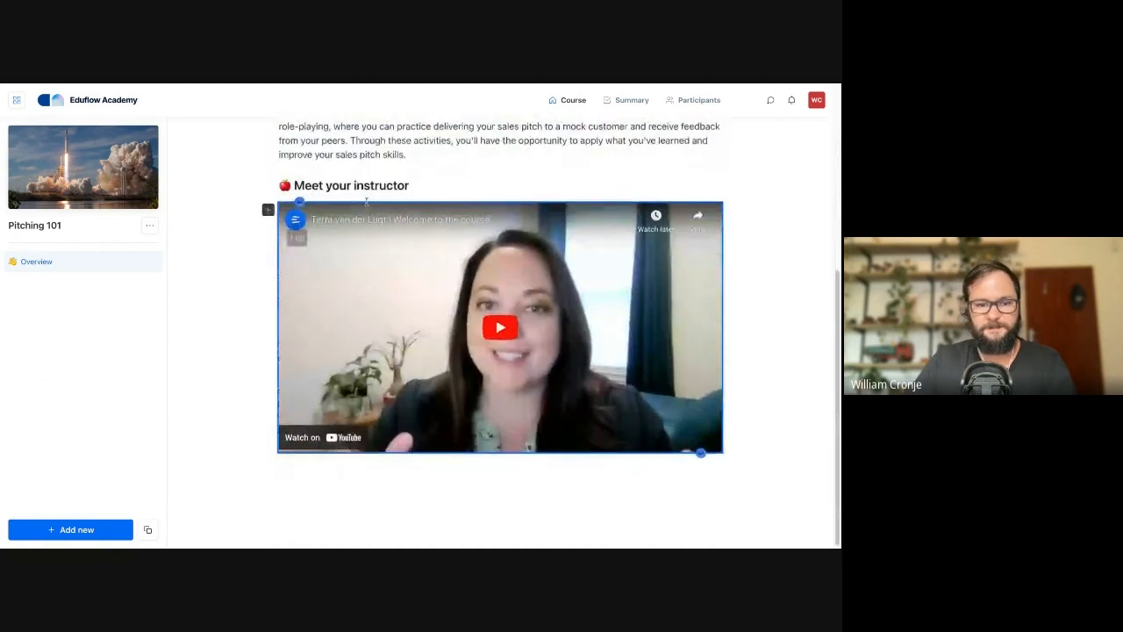